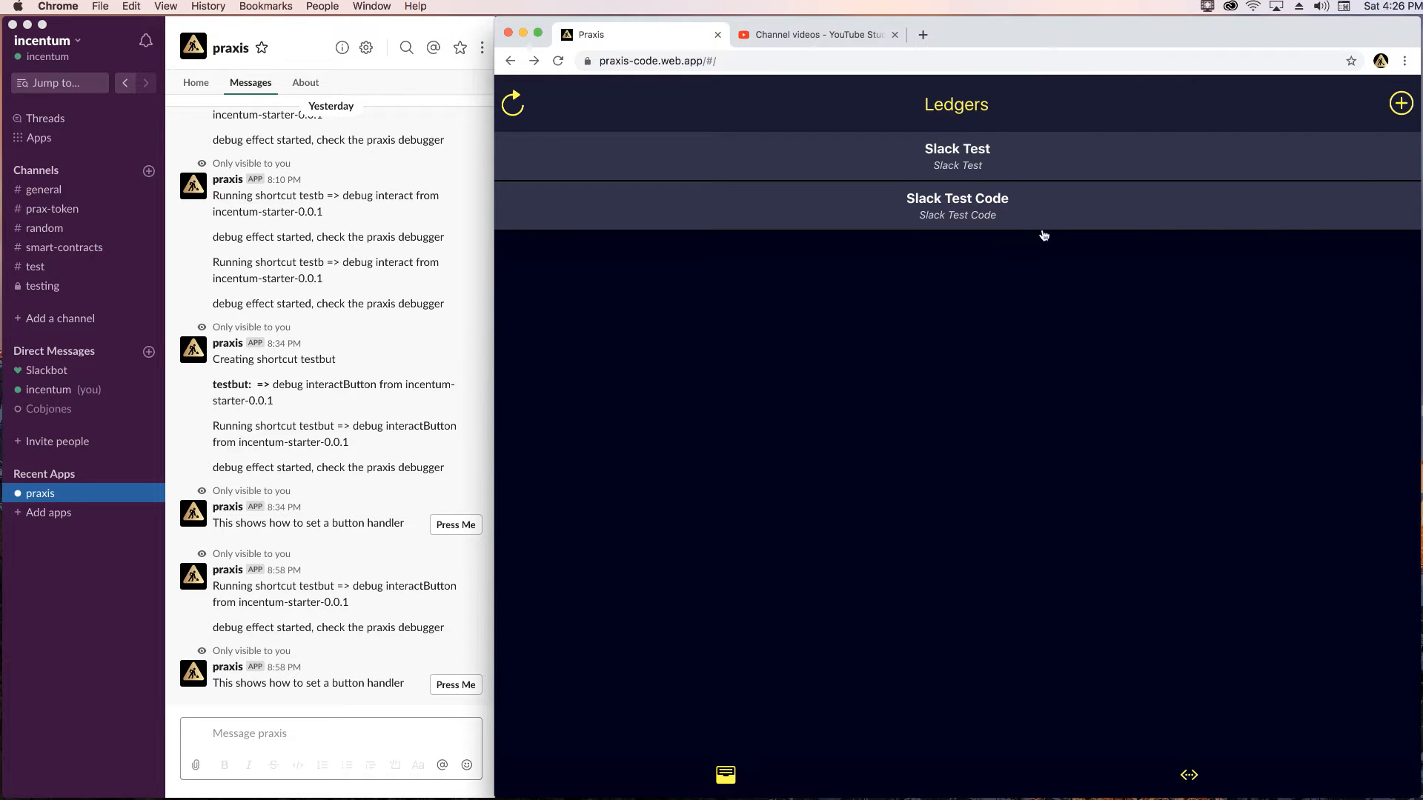
# - Compare the Slack Test ledger's address in Praxis with the ledger attached on the praxis app's Home page in Slack
pyautogui.click(960, 152)
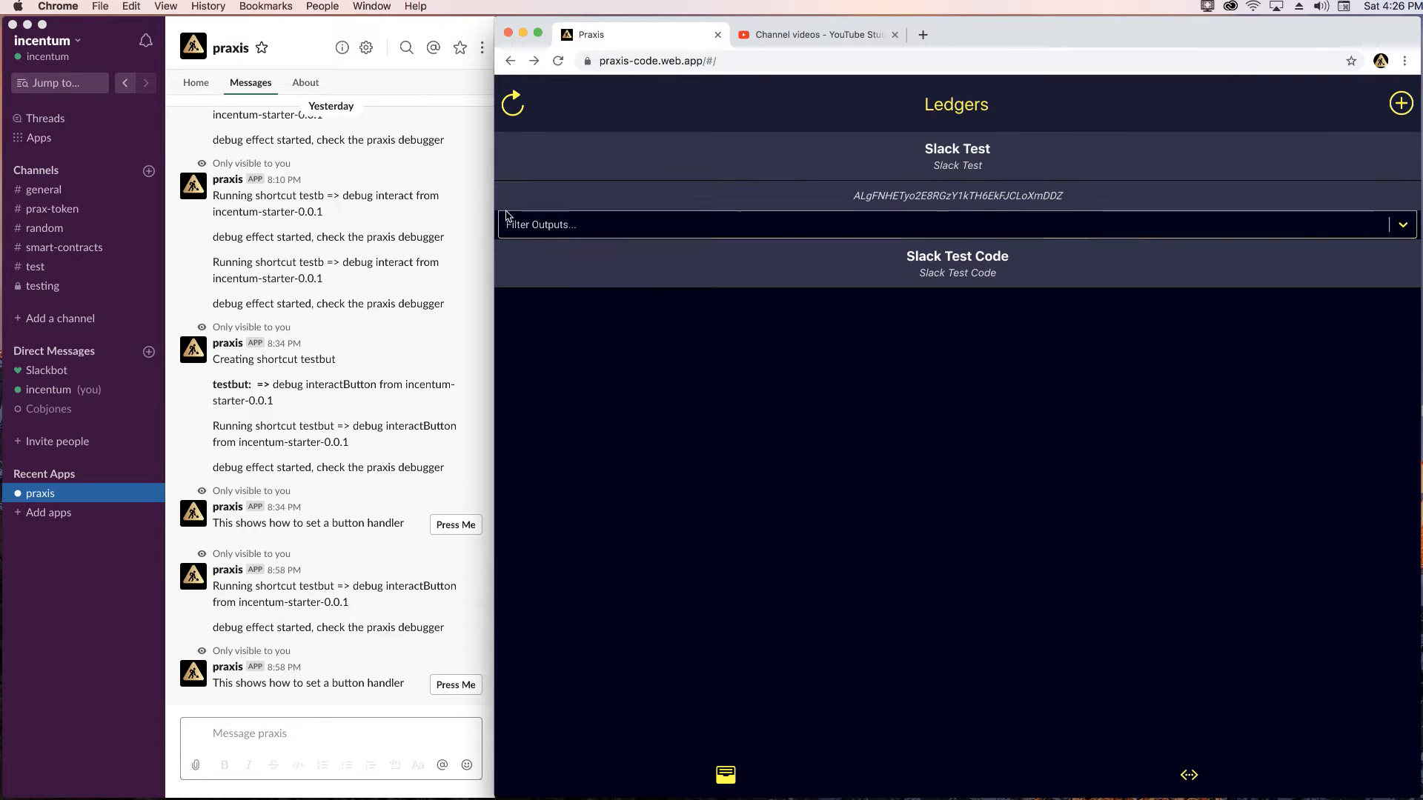
pyautogui.click(193, 87)
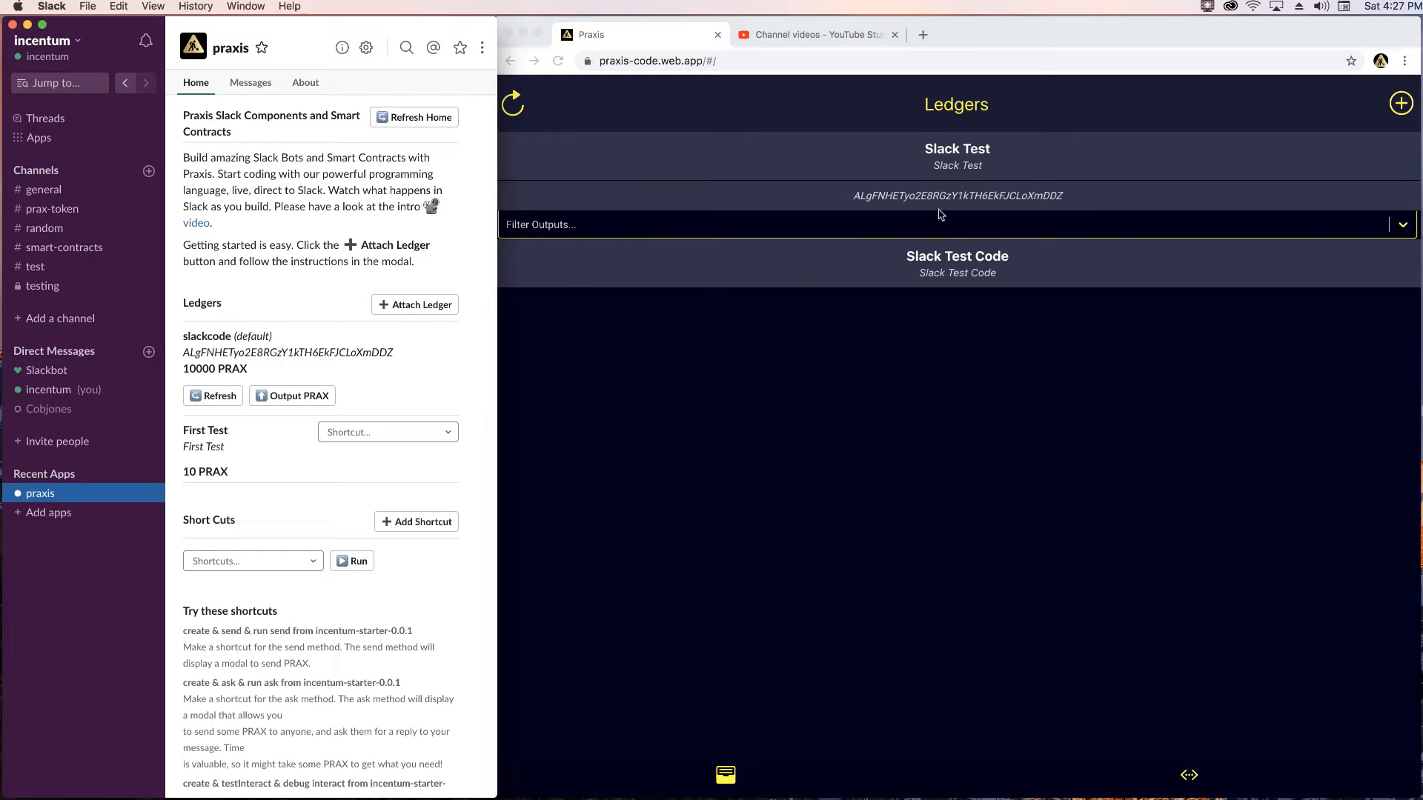
pyautogui.click(962, 172)
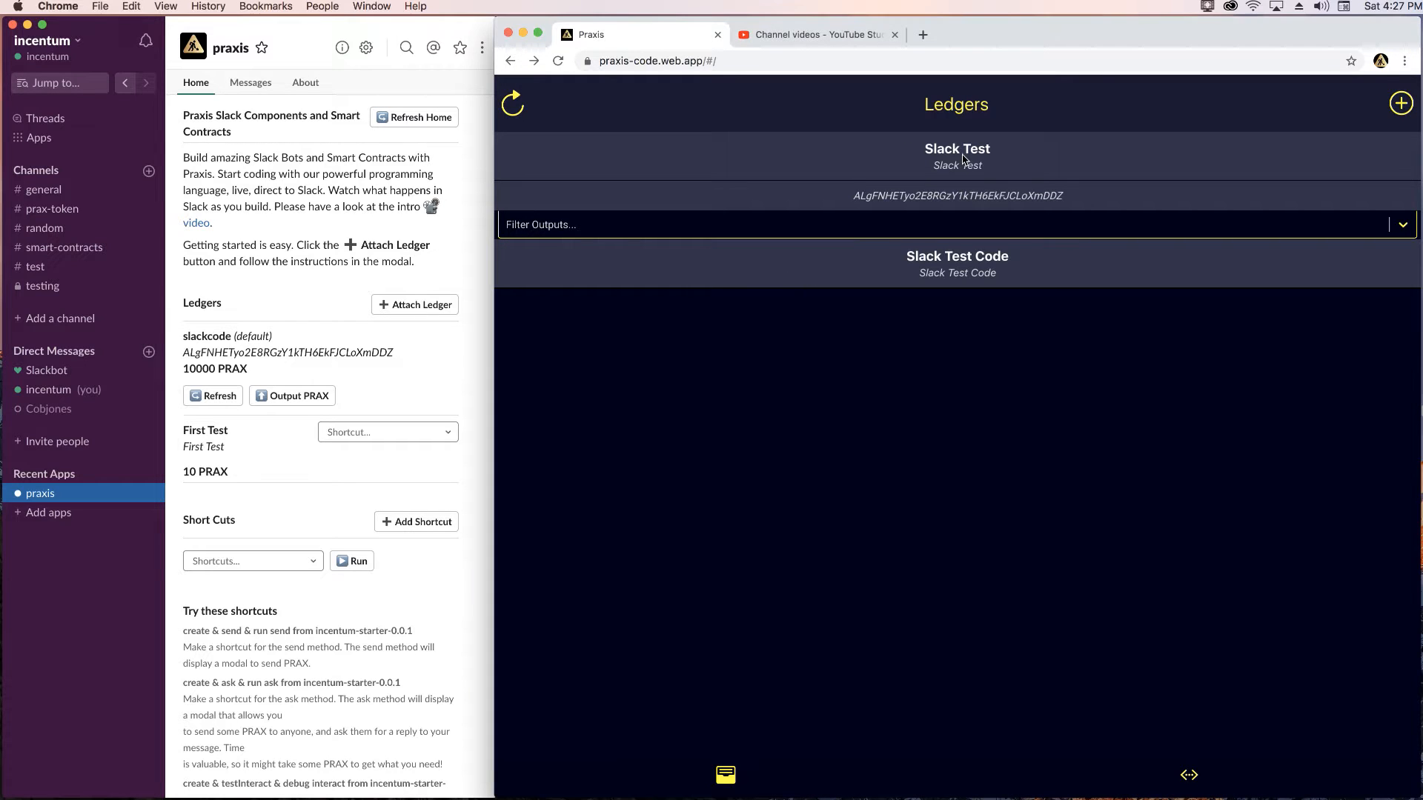
pyautogui.click(964, 169)
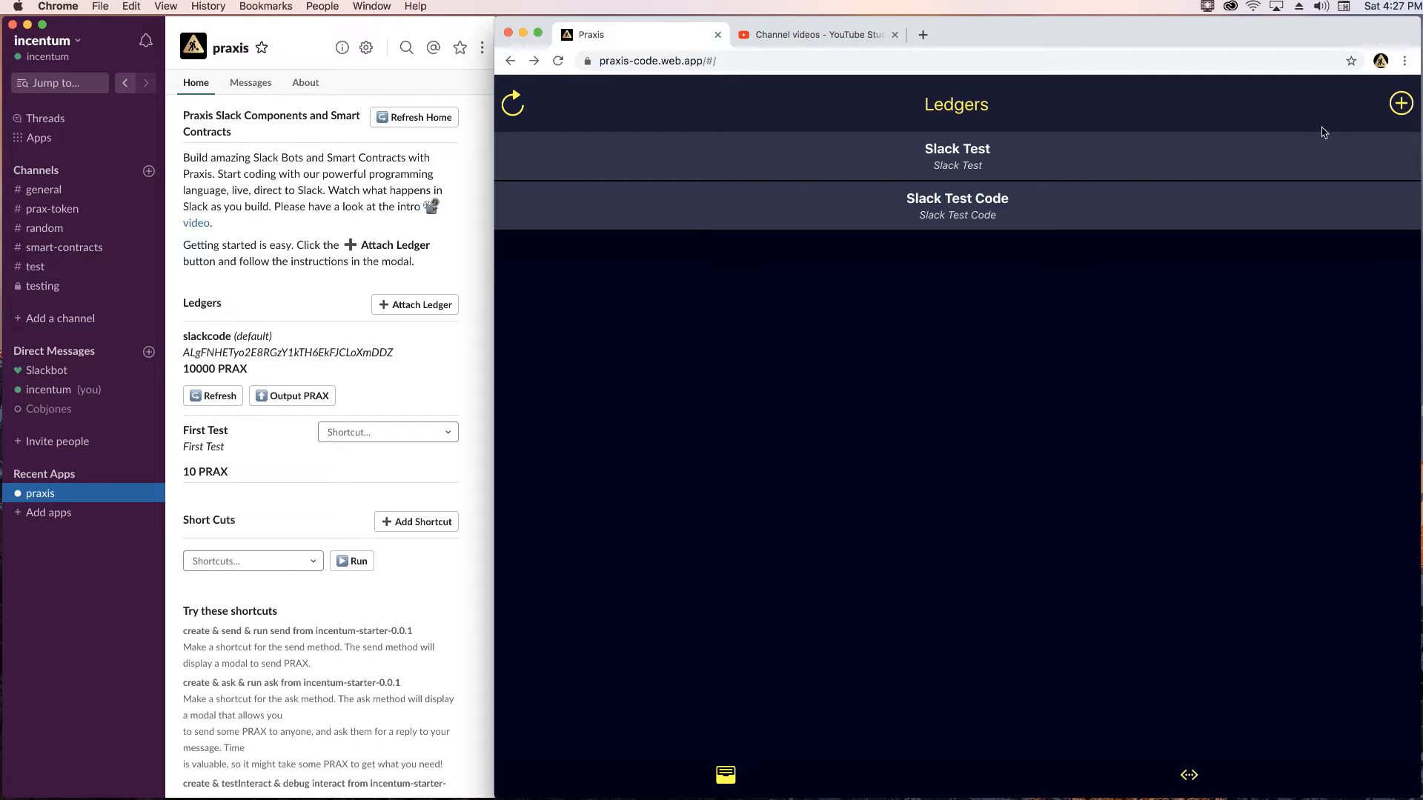
# - Start adding a ledger and read the passphrase safekeeping instructions, returning to the empty ledger form
pyautogui.click(1401, 104)
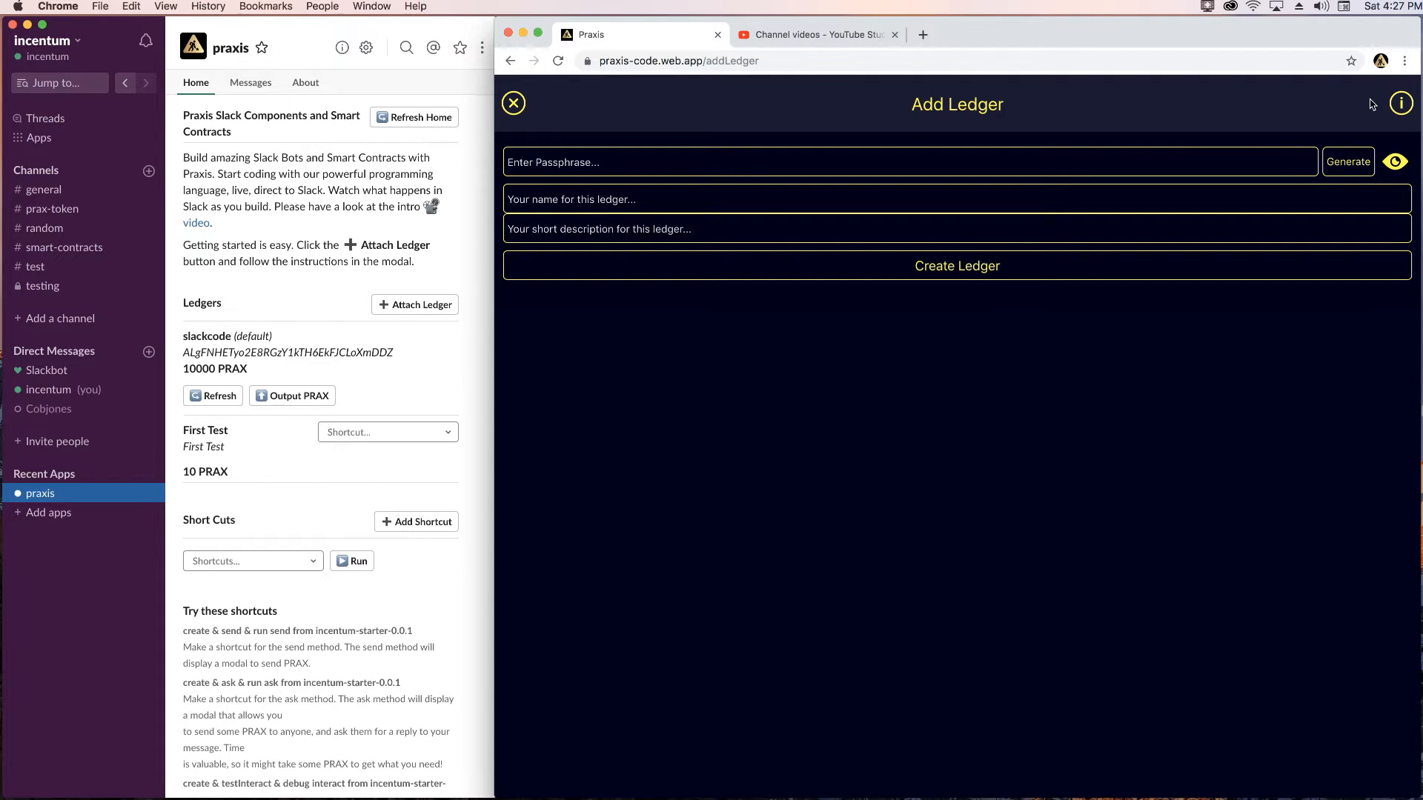
pyautogui.click(1401, 104)
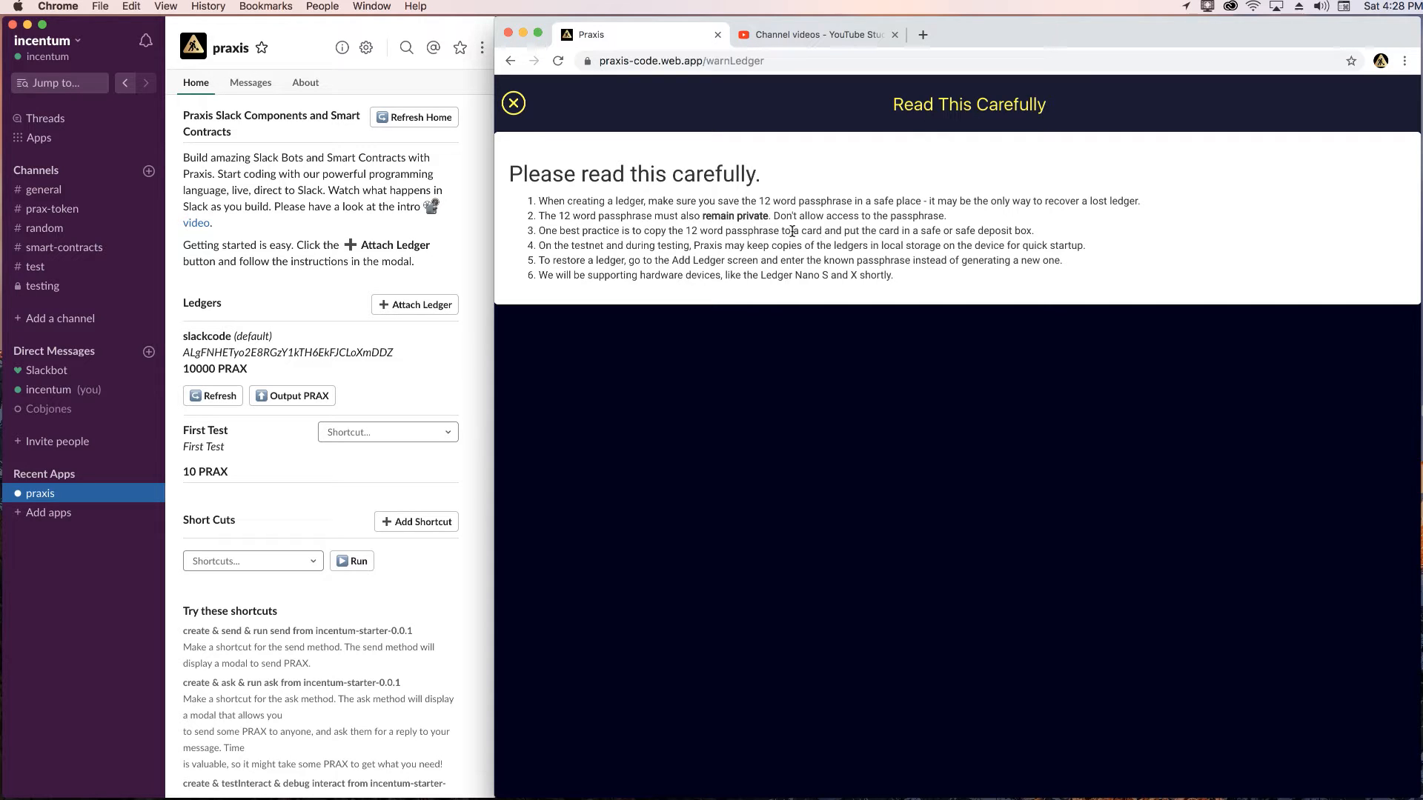
pyautogui.click(515, 106)
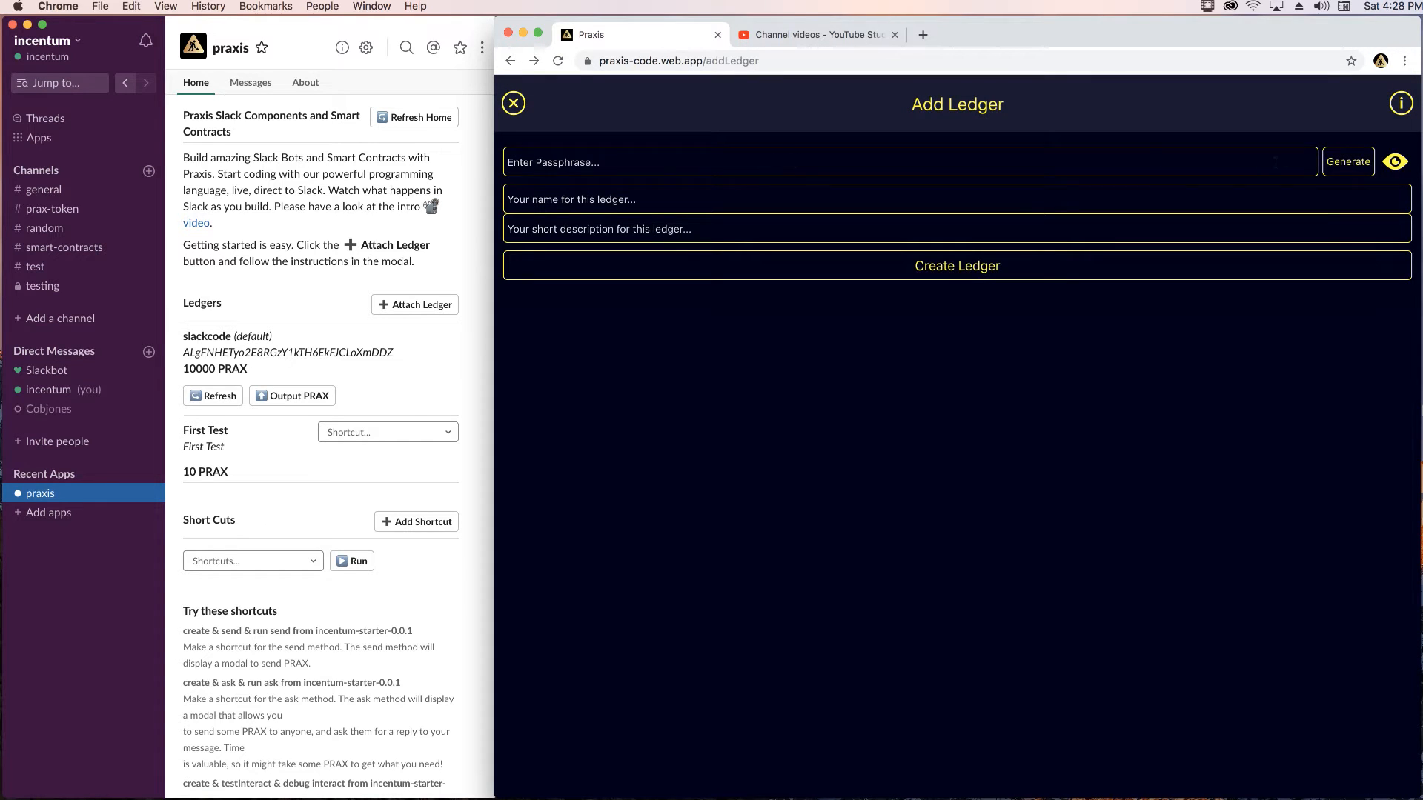
# - Generate and reveal the ledger's passphrase, and enter "Another ledger" as both its name and short description
pyautogui.click(1346, 169)
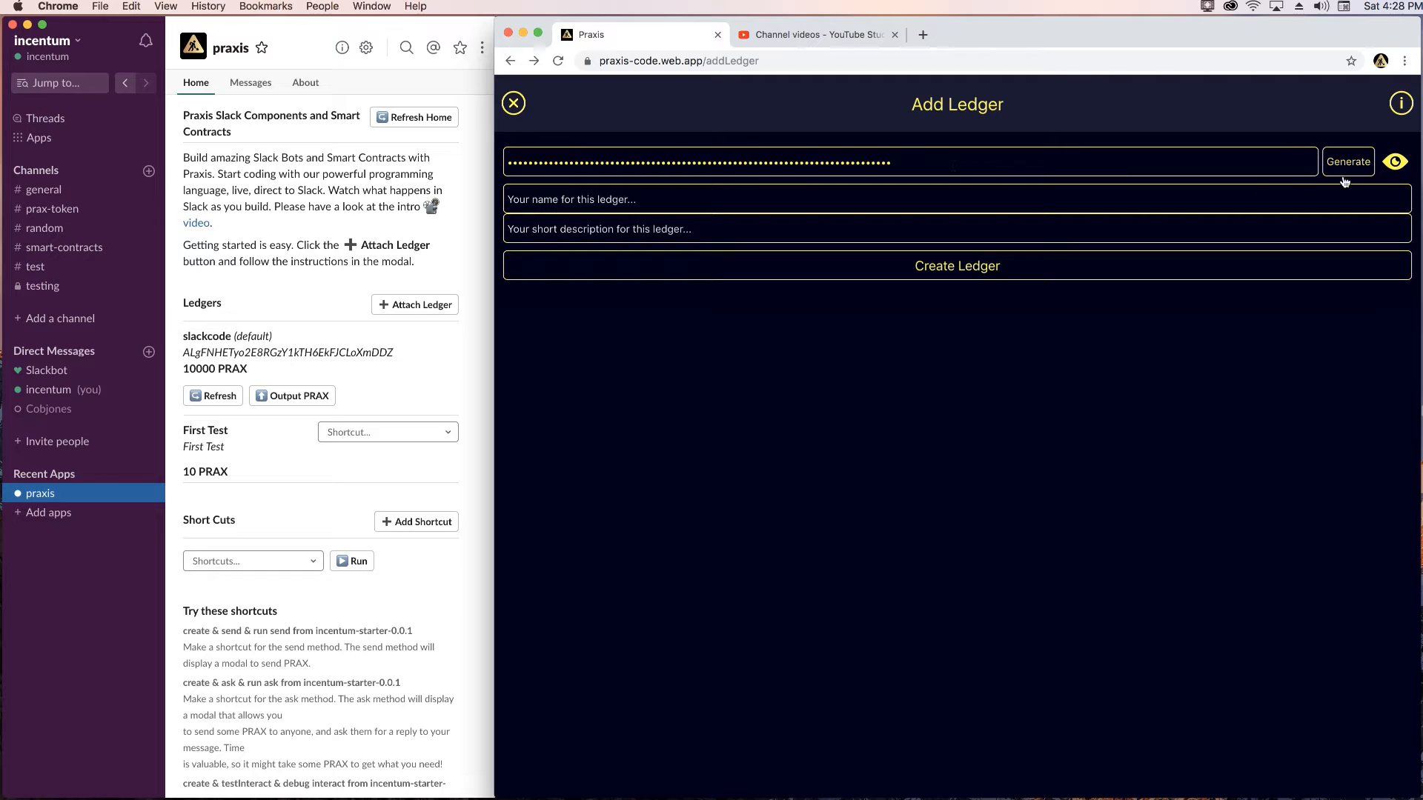
pyautogui.click(1397, 163)
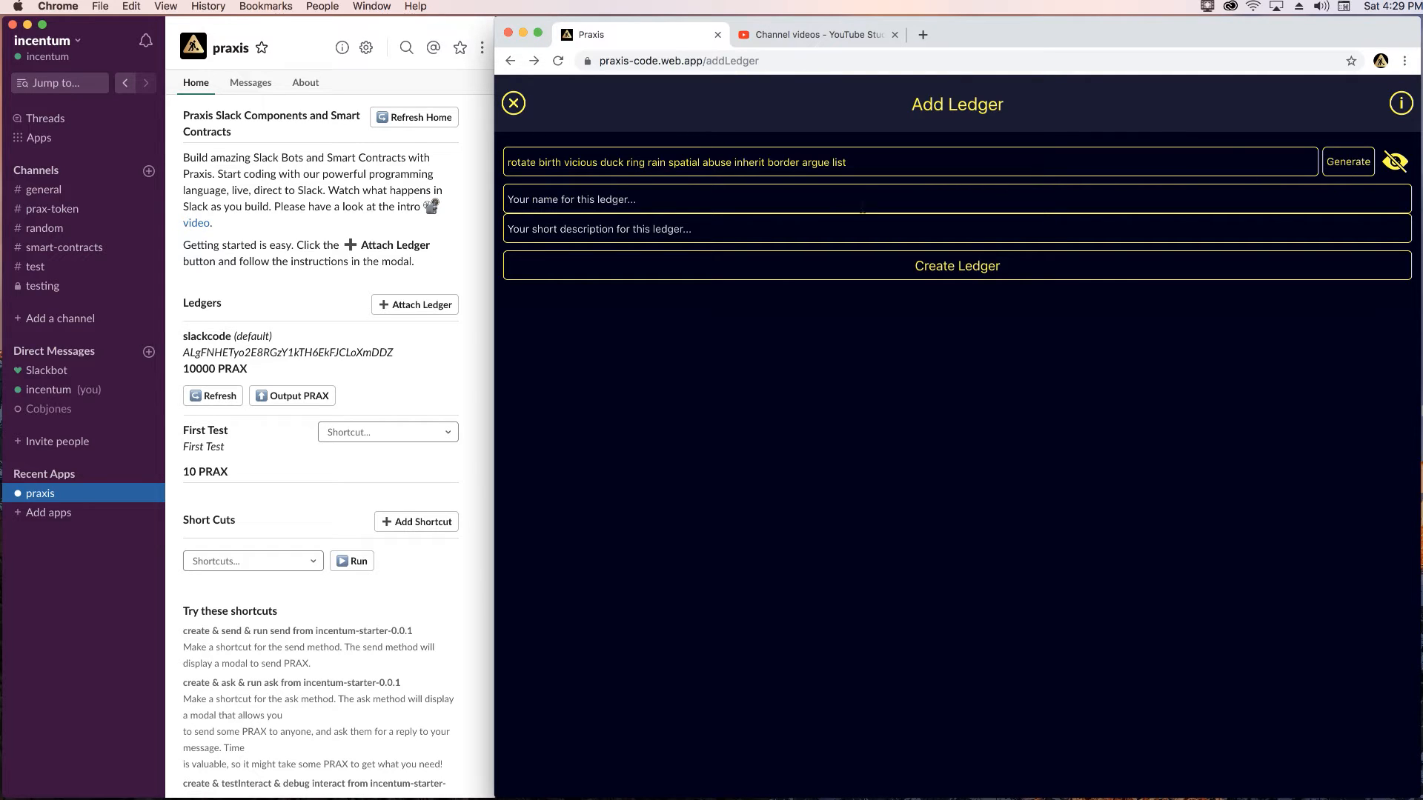
pyautogui.click(782, 205)
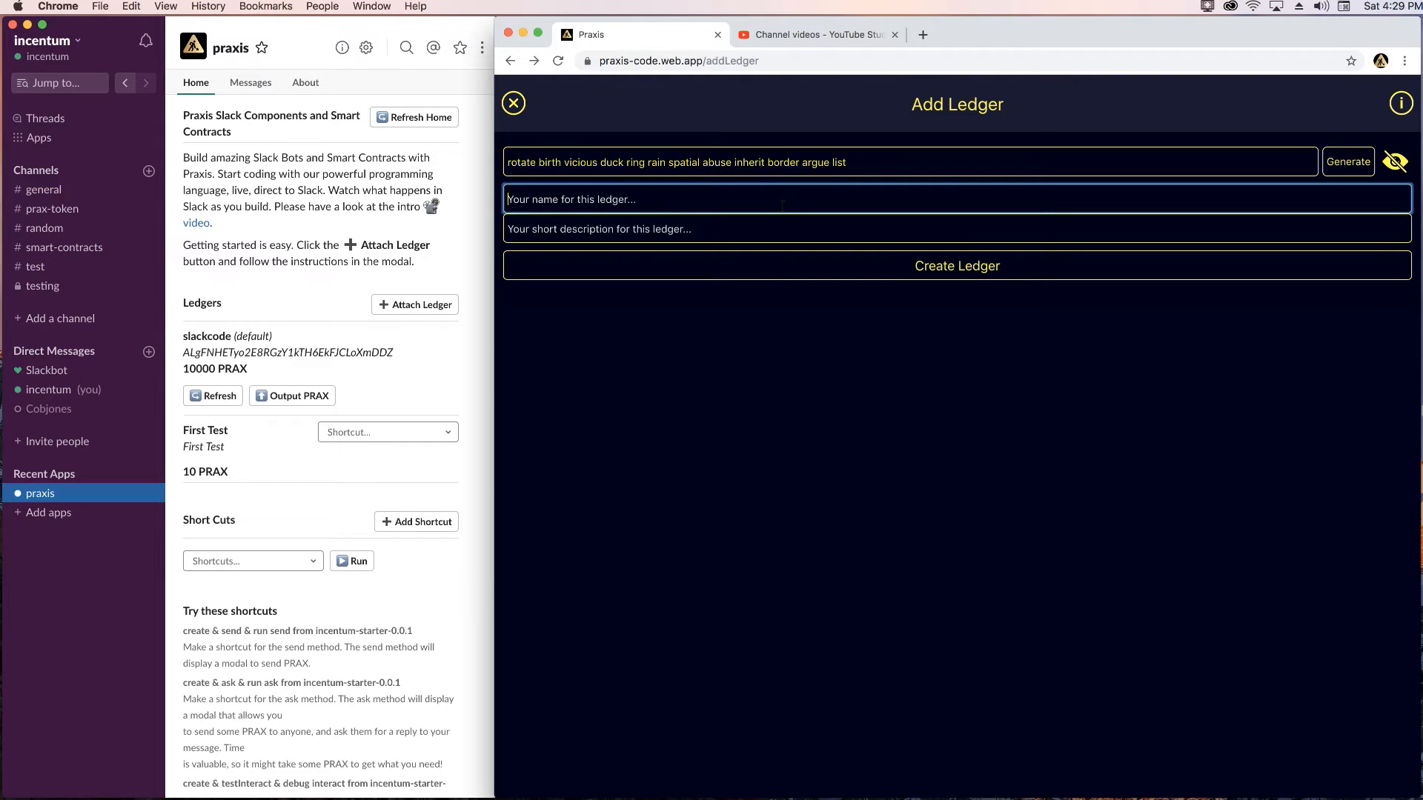
pyautogui.write('Another ledger')
pyautogui.press('Tab')
pyautogui.write('Another ledger')
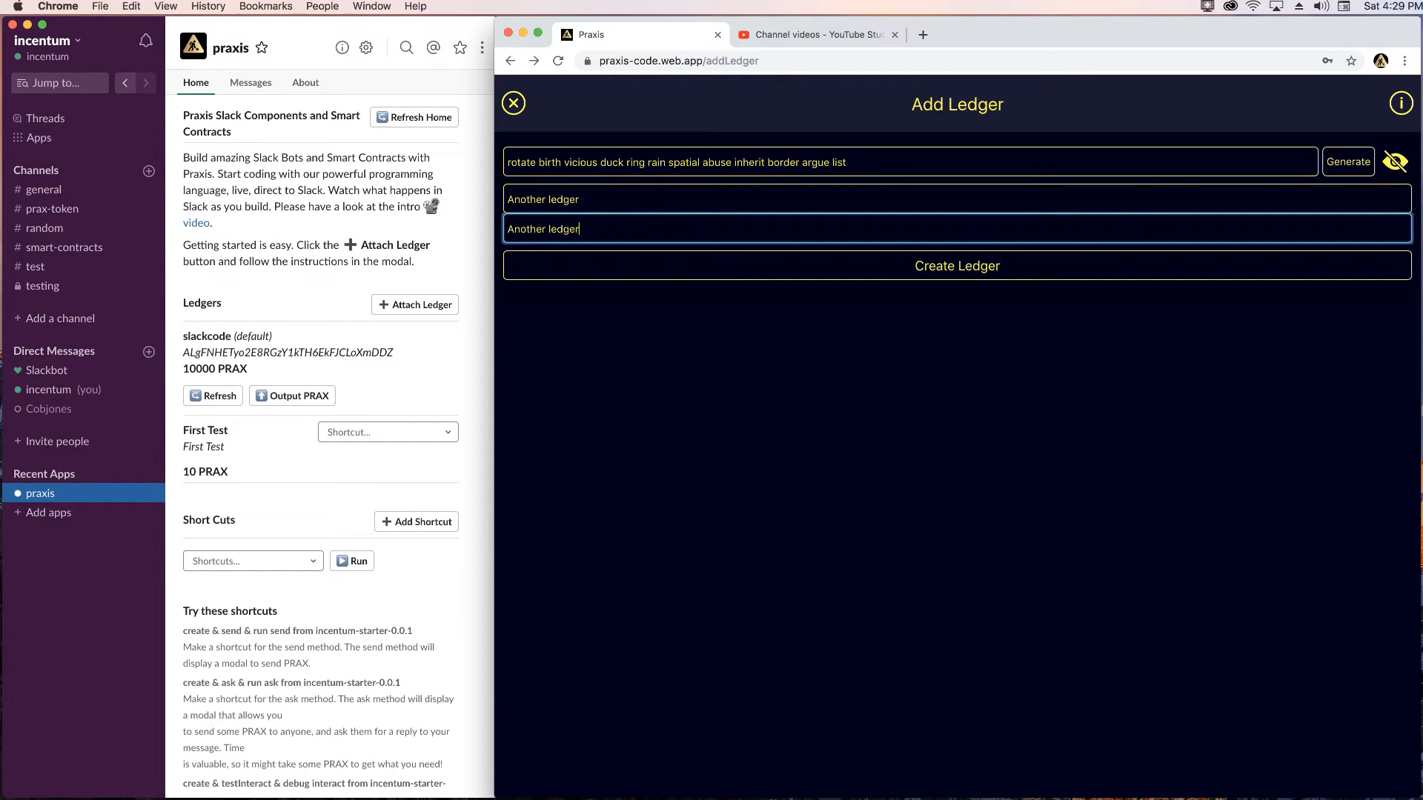
# - Create the ledger with a hidden, newly generated passphrase and go back to the Ledgers list
pyautogui.click(1393, 162)
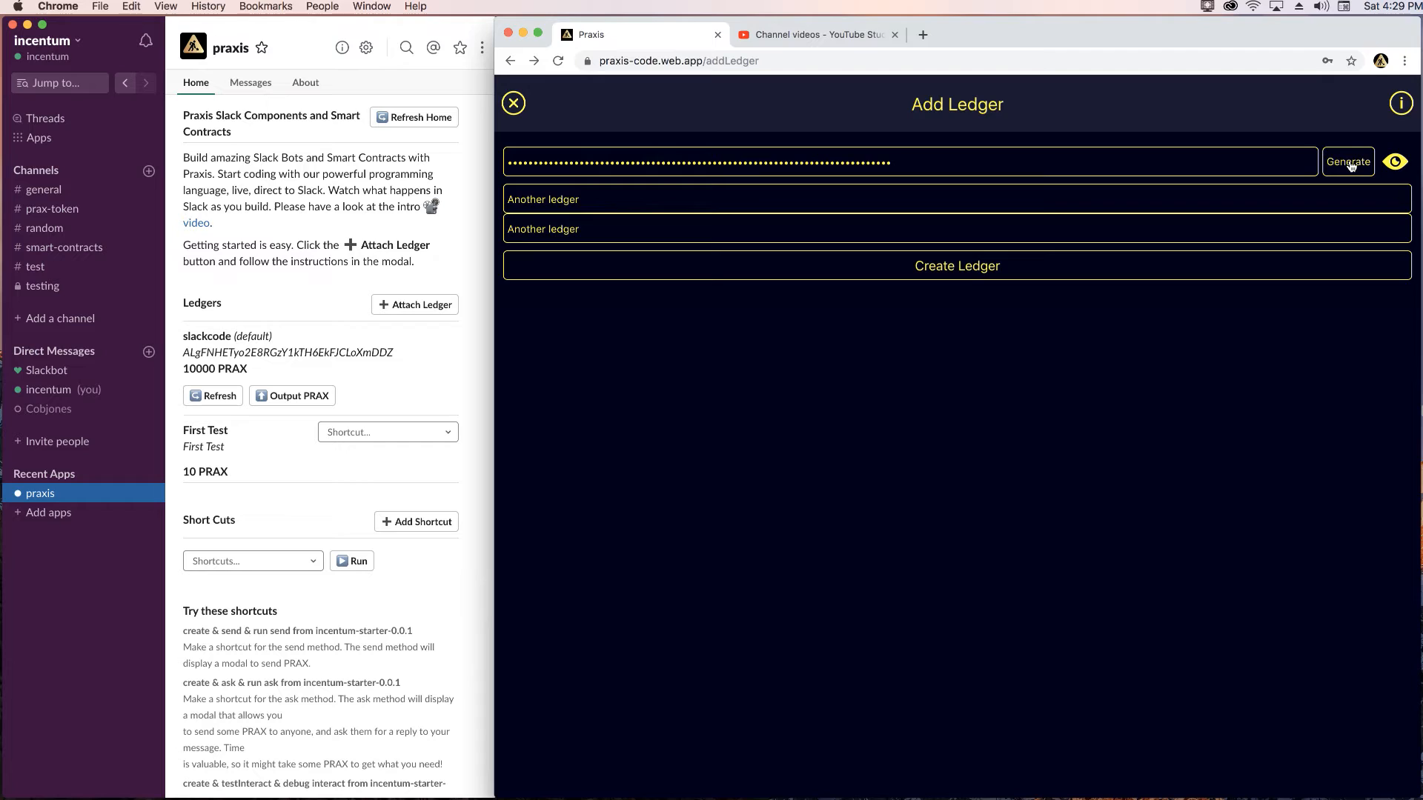
pyautogui.click(1349, 162)
pyautogui.click(976, 270)
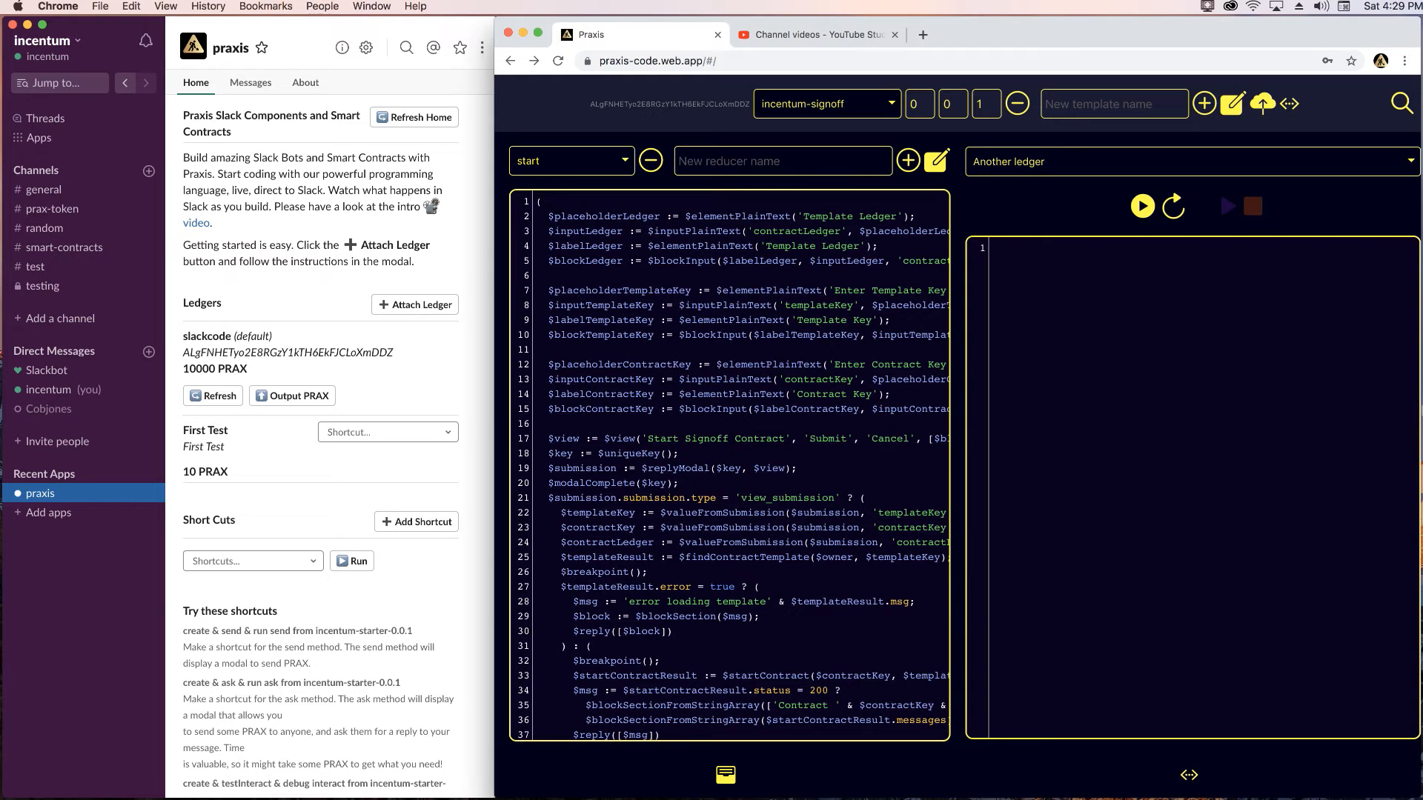
pyautogui.click(726, 774)
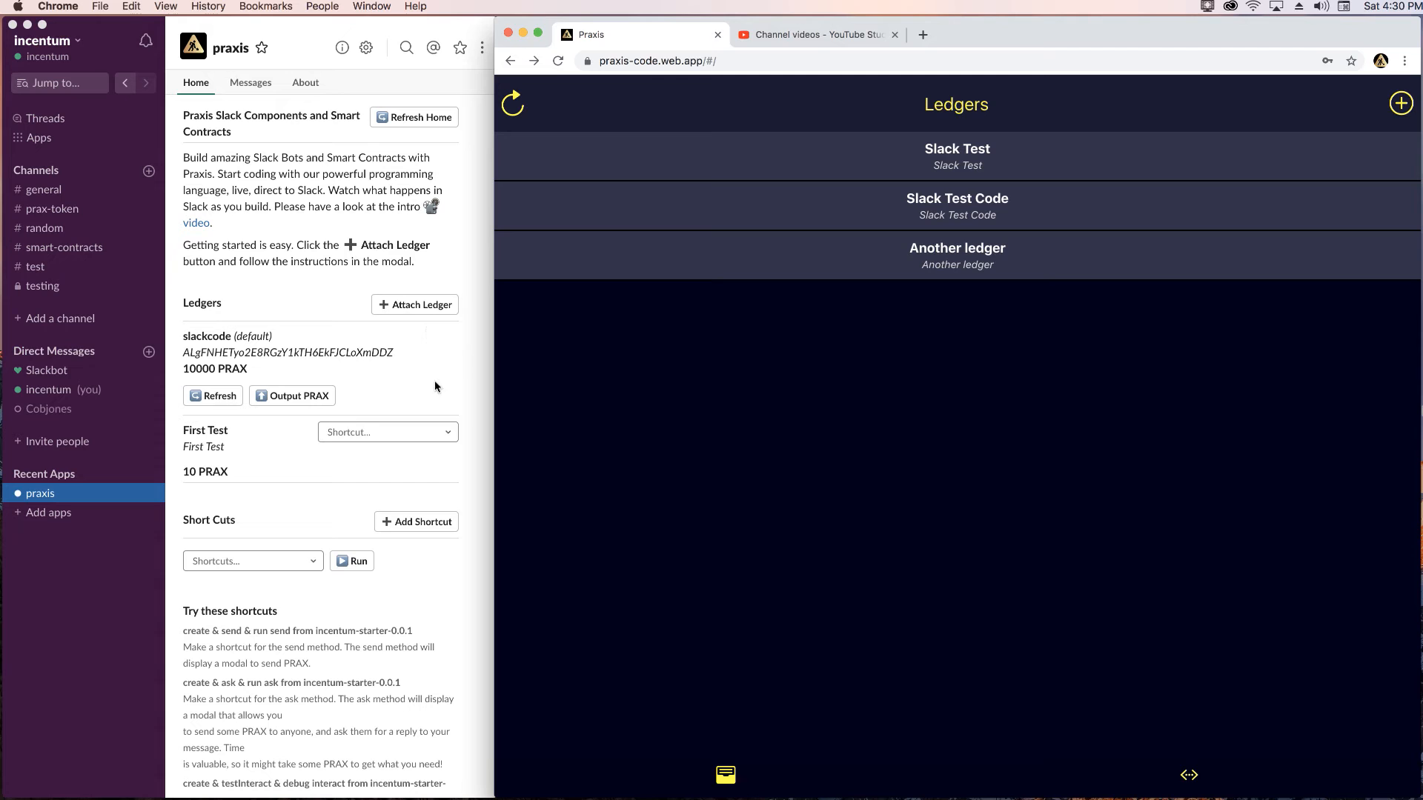
# - Switch to Slack, open the praxis app's Attach Ledger form, and set the alias to slacktest
pyautogui.click(470, 413)
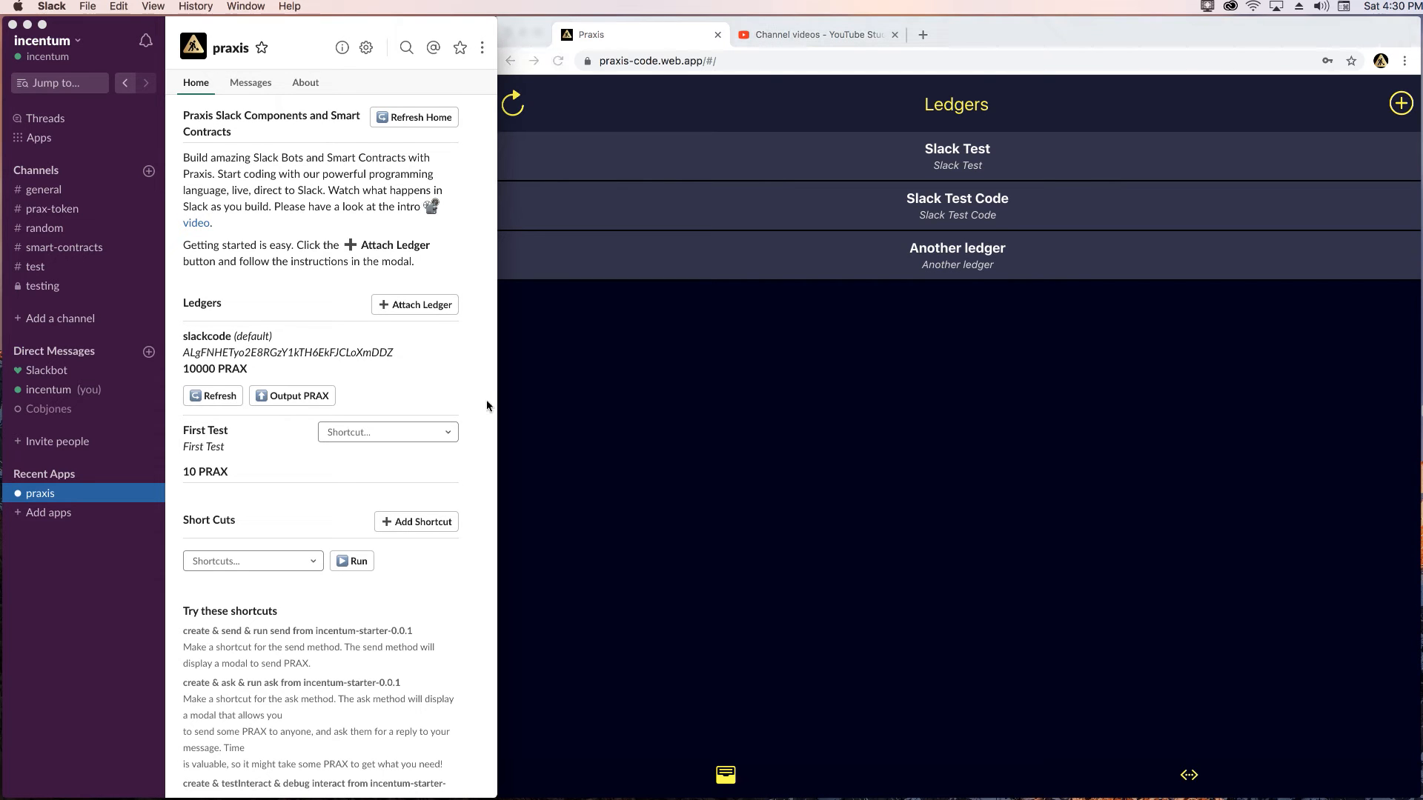
pyautogui.scroll(-1, 486, 401)
pyautogui.moveTo(489, 403); pyautogui.dragTo(476, 710)
pyautogui.scroll(10, 492, 396)
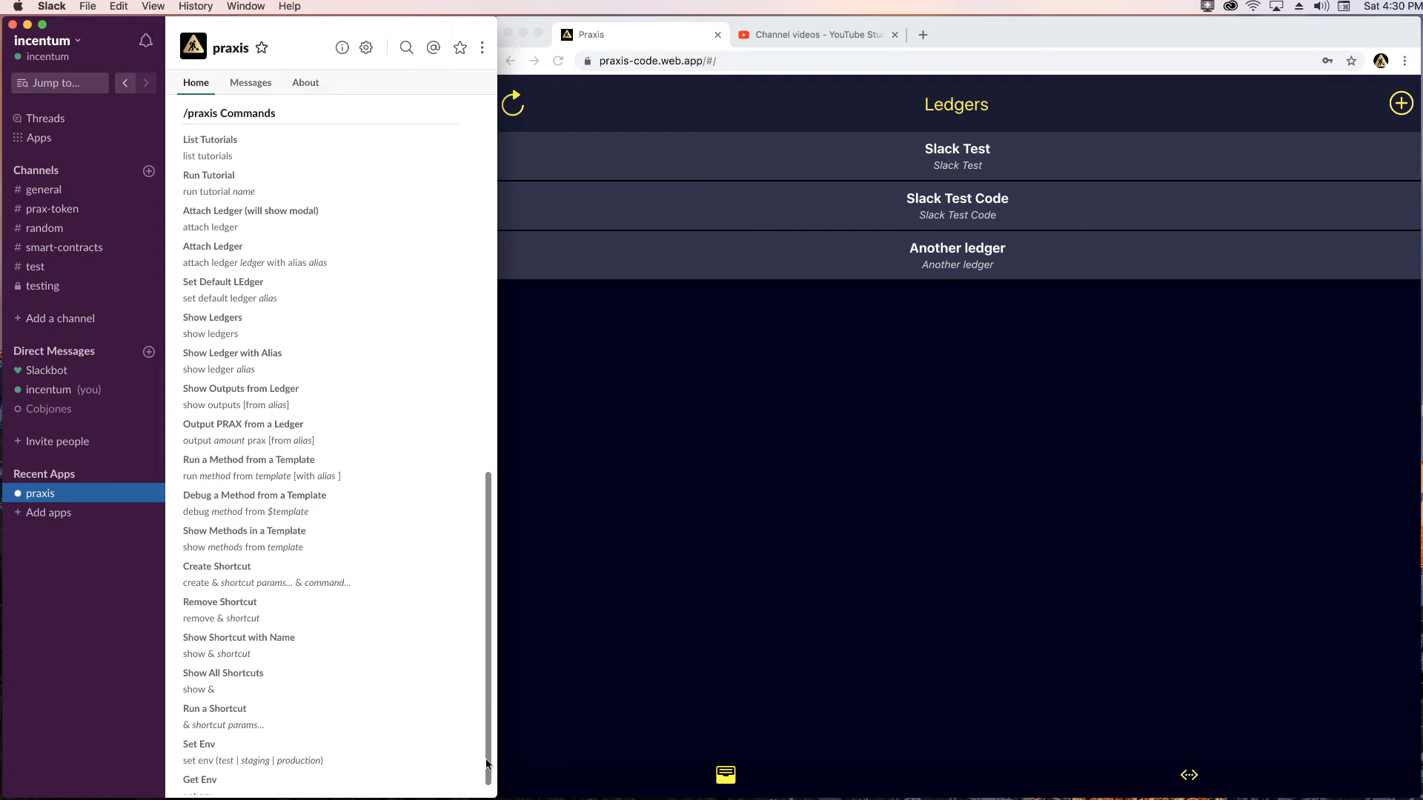
pyautogui.scroll(5, 492, 395)
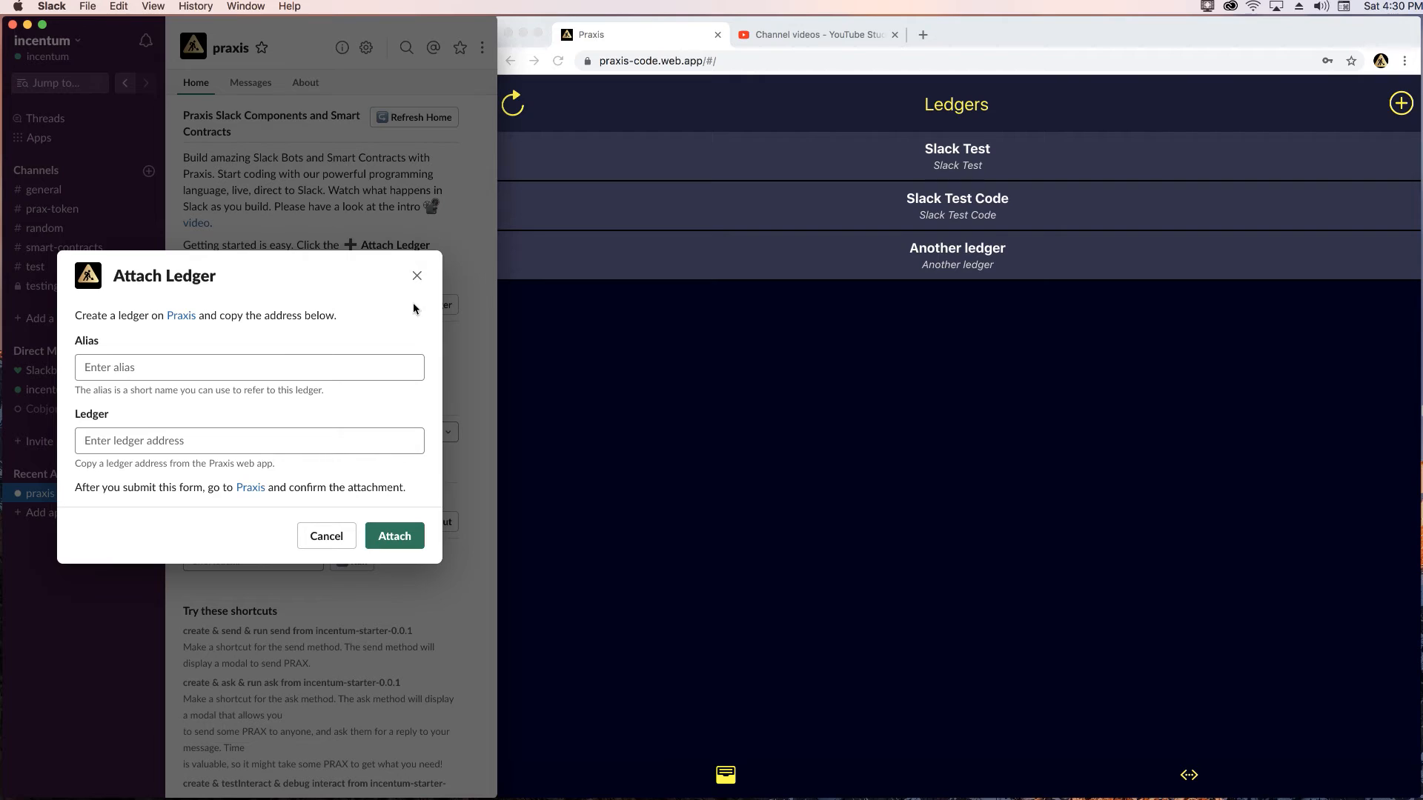
pyautogui.click(196, 367)
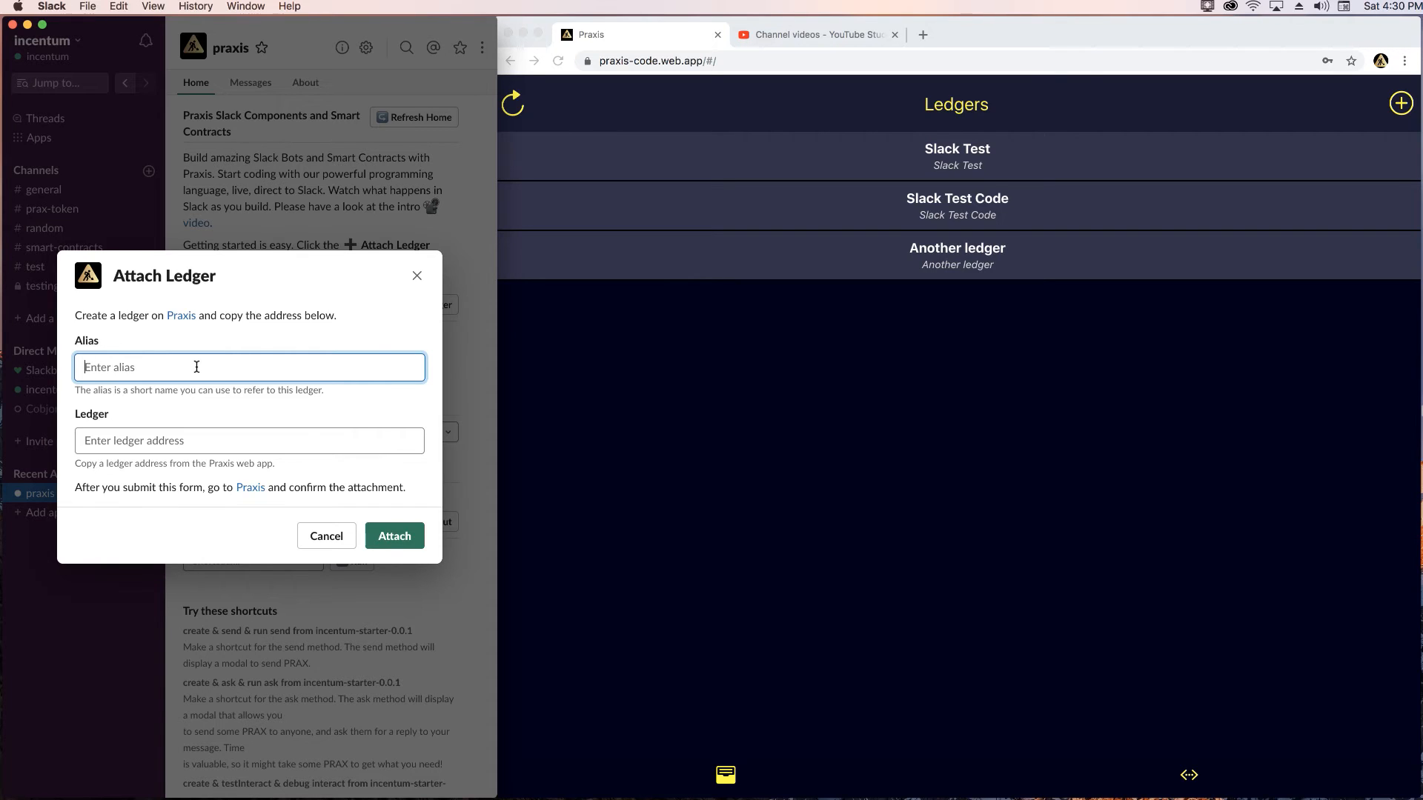
pyautogui.write('slacktest')
# - Copy the Slack Test Code ledger's address from Praxis into the Ledger field of Slack's Attach Ledger form
pyautogui.click(956, 202)
pyautogui.click(956, 205)
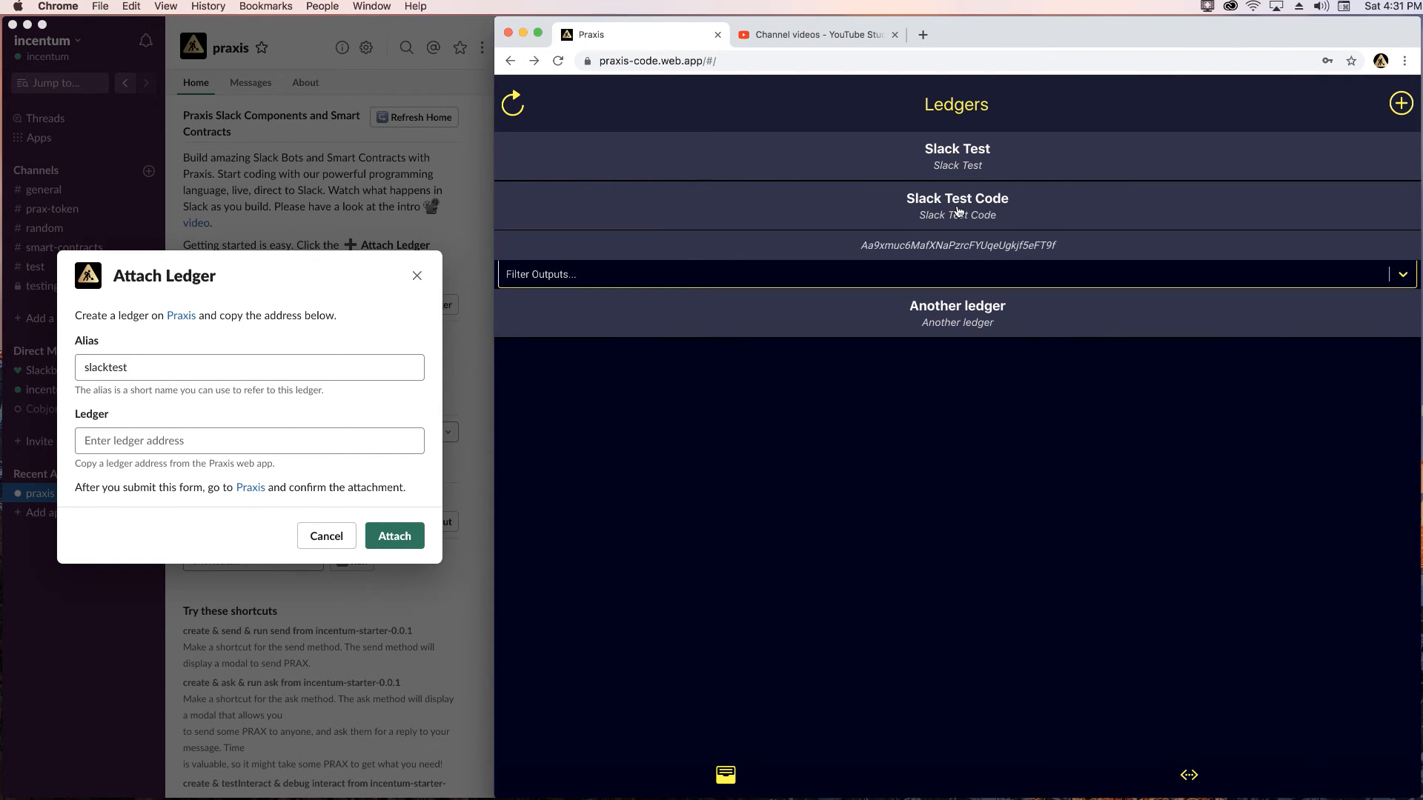
pyautogui.doubleClick(975, 245)
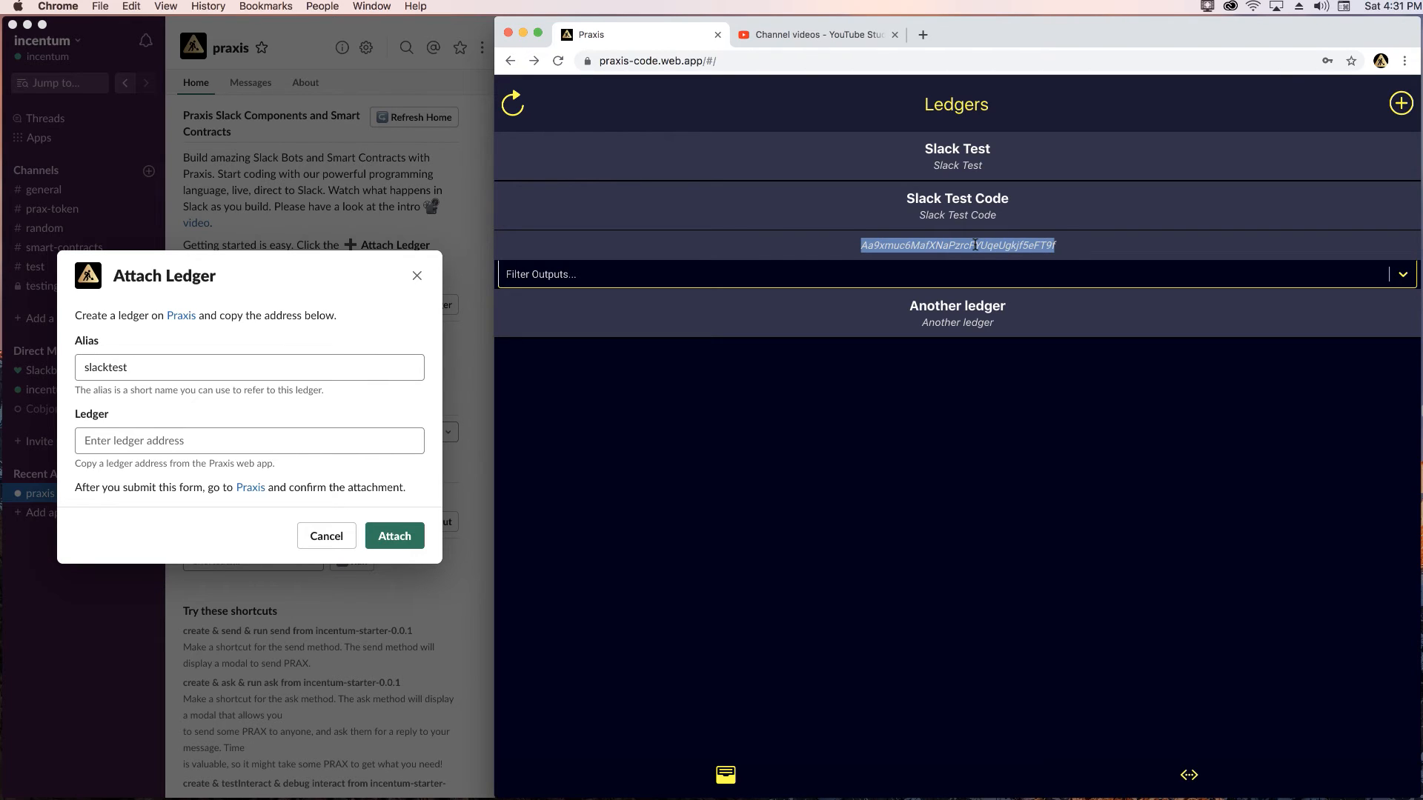
pyautogui.rightClick(976, 245)
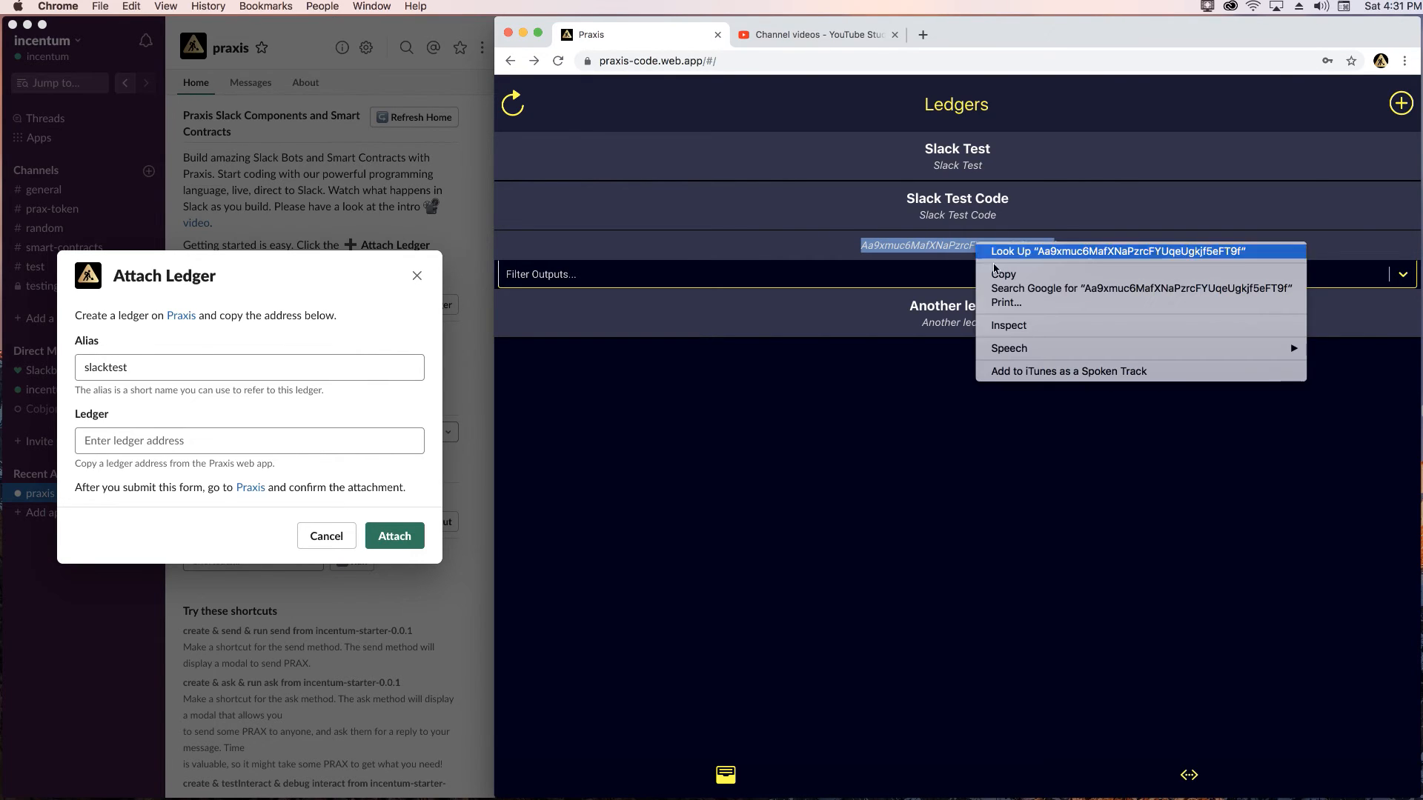
pyautogui.click(1001, 275)
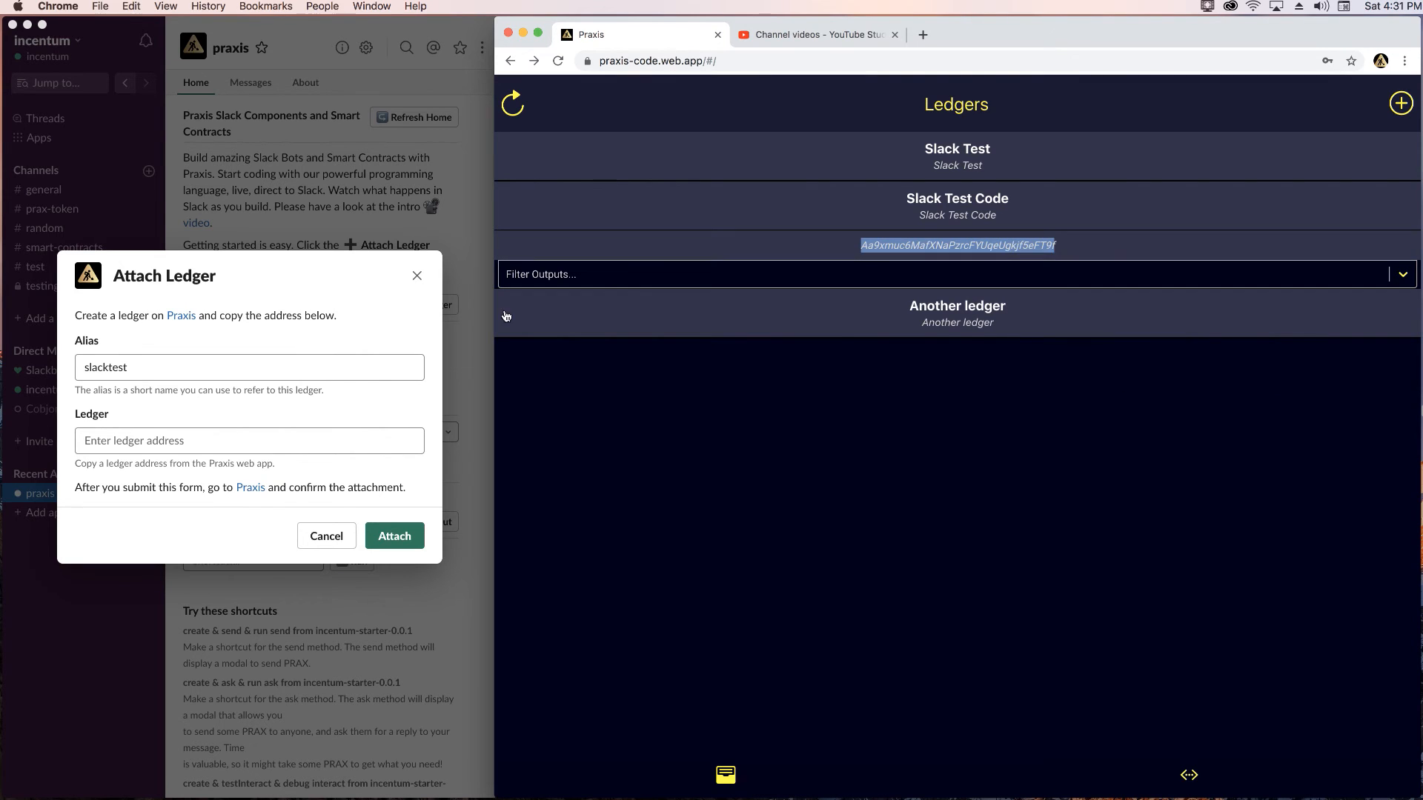
pyautogui.click(187, 443)
pyautogui.click(178, 444)
pyautogui.rightClick(176, 444)
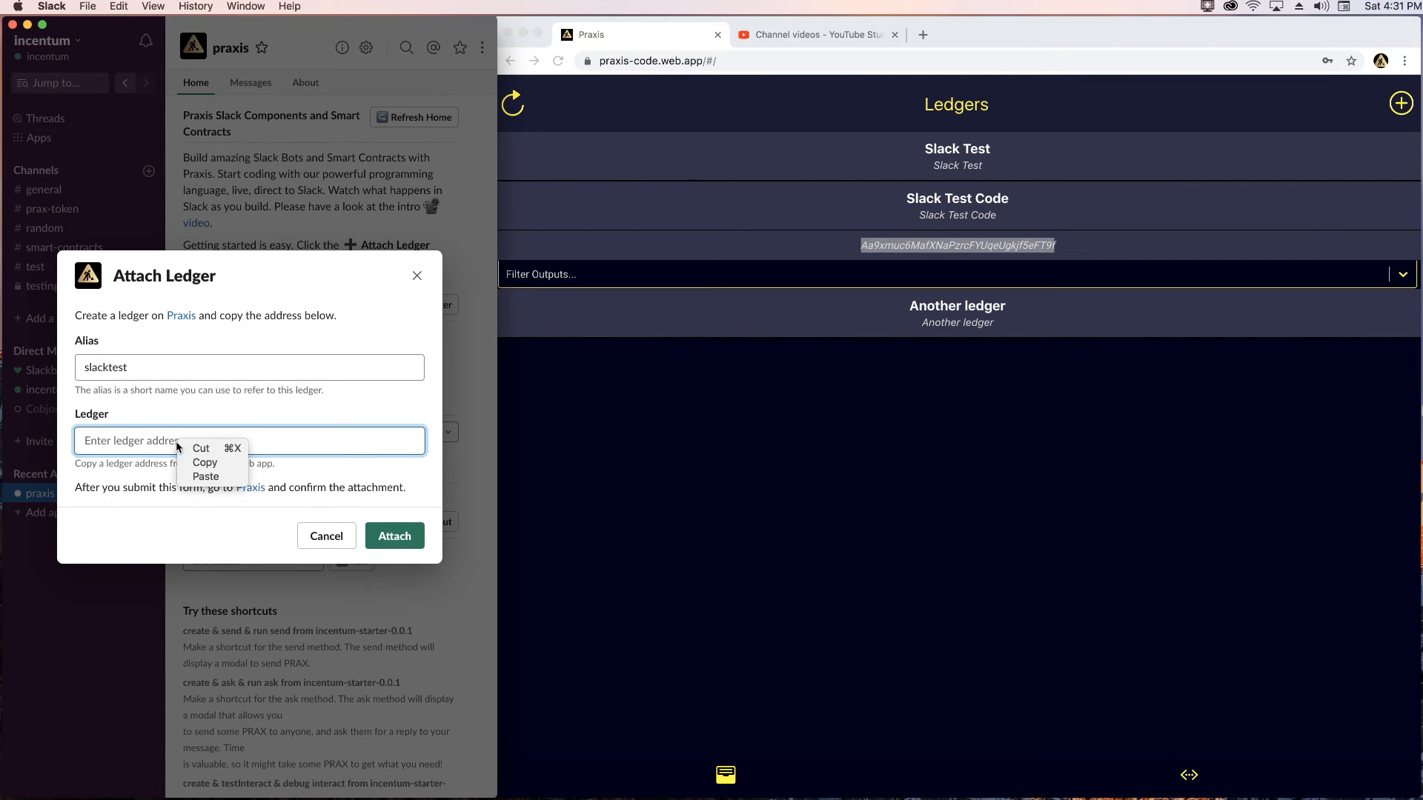
pyautogui.click(202, 477)
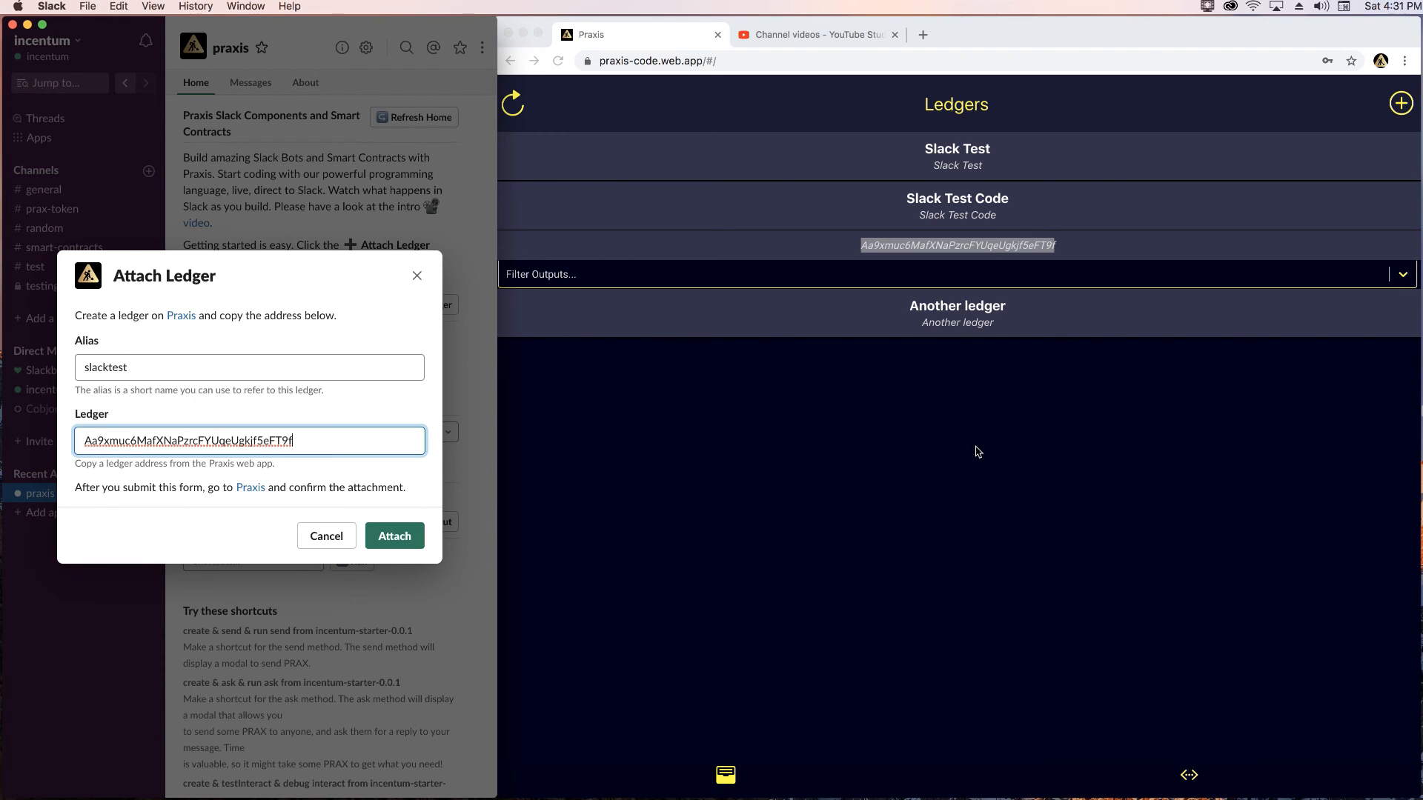
# - Submit the ledger attachment in Slack and approve the attachment request for Slack Test Code in Praxis
pyautogui.click(398, 537)
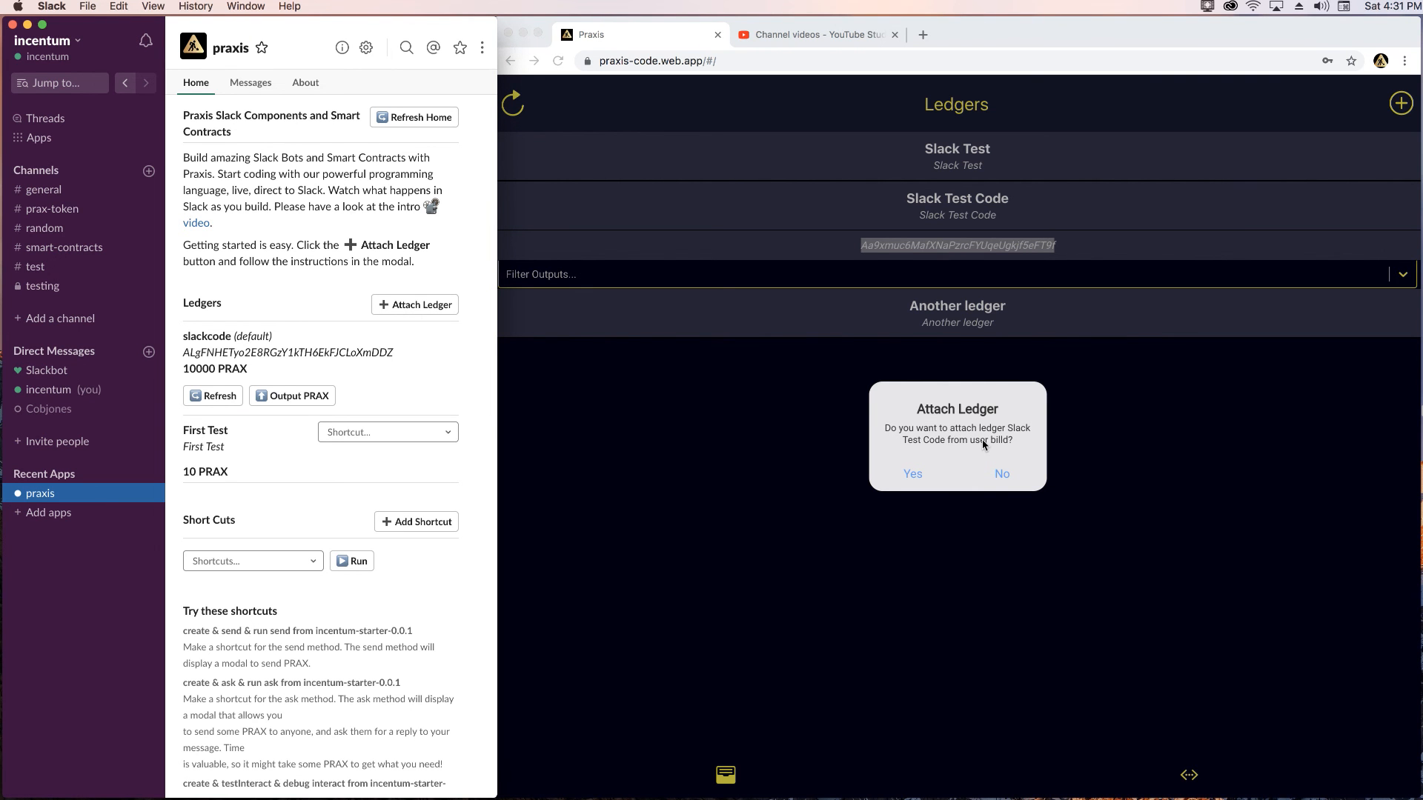
pyautogui.click(913, 476)
pyautogui.click(913, 476)
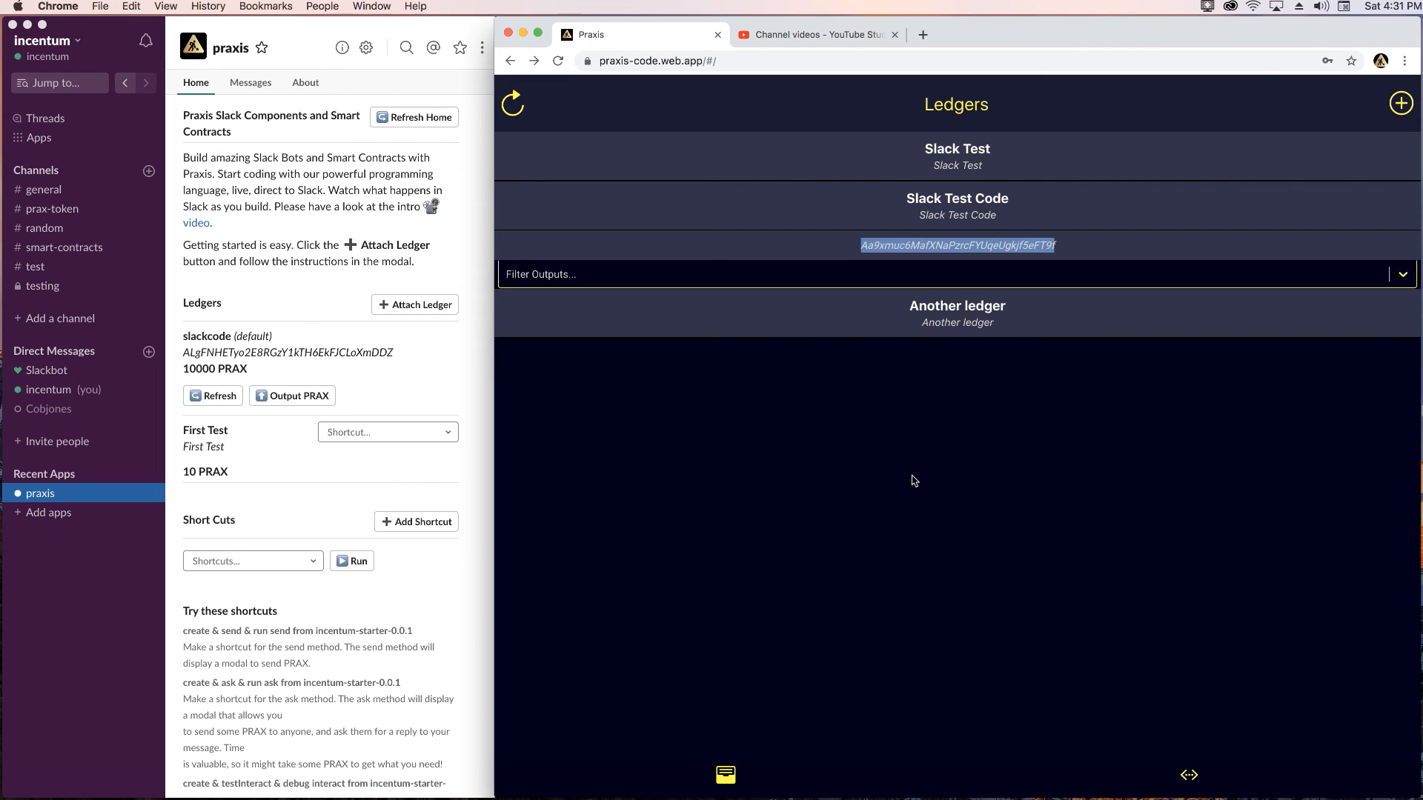